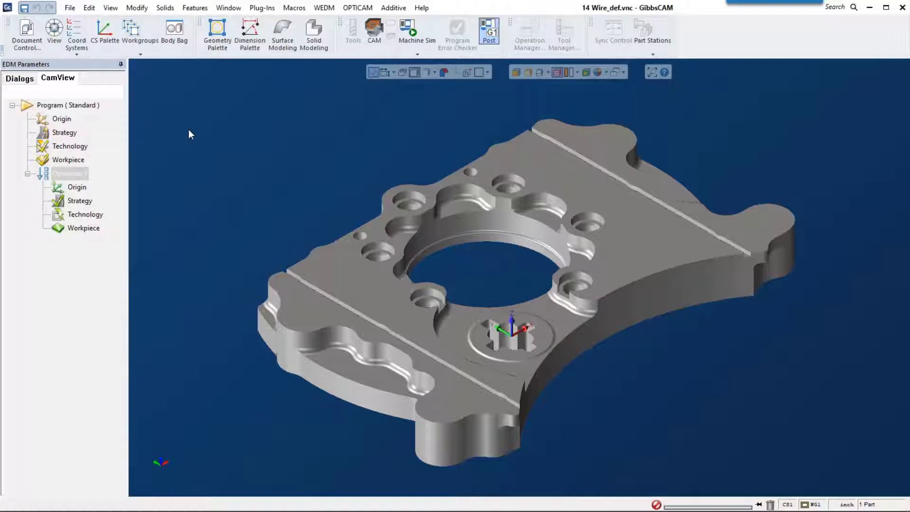
{"action": "left_click", "coordinate": [95, 170]}
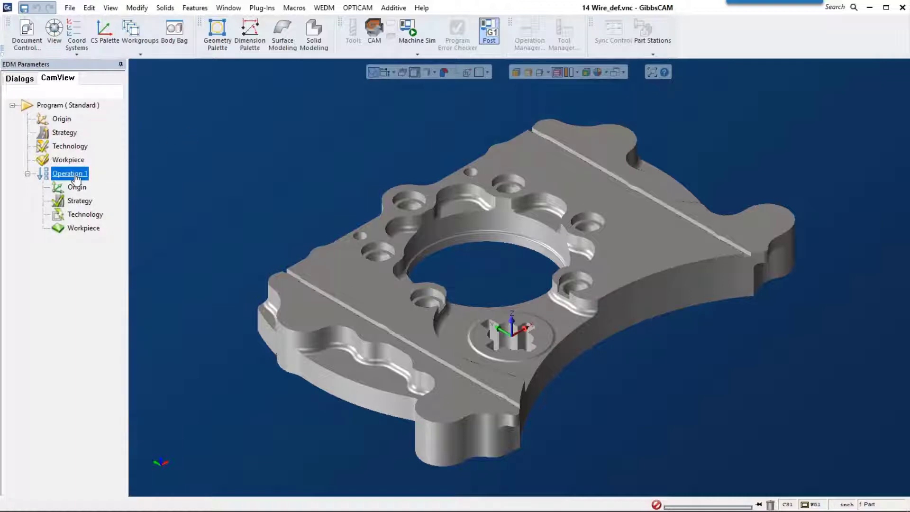
{"action": "right_click", "coordinate": [75, 175]}
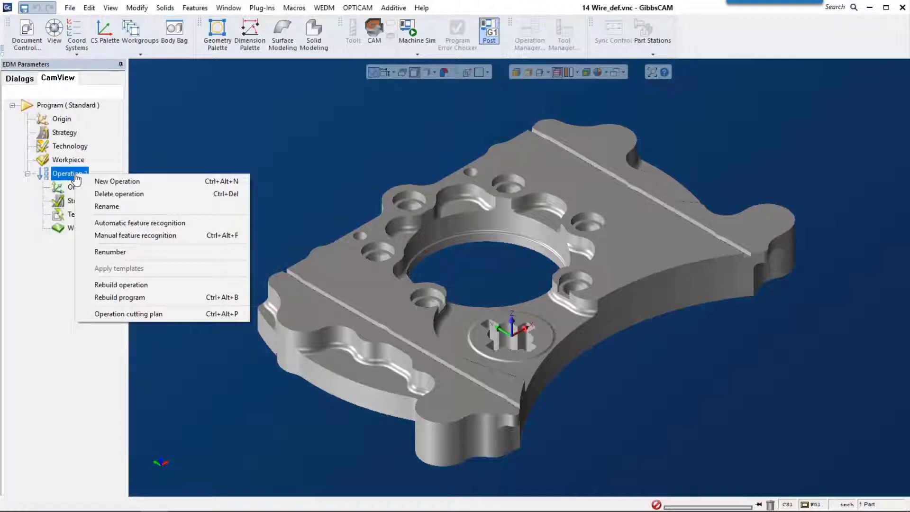
{"action": "left_click", "coordinate": [192, 236]}
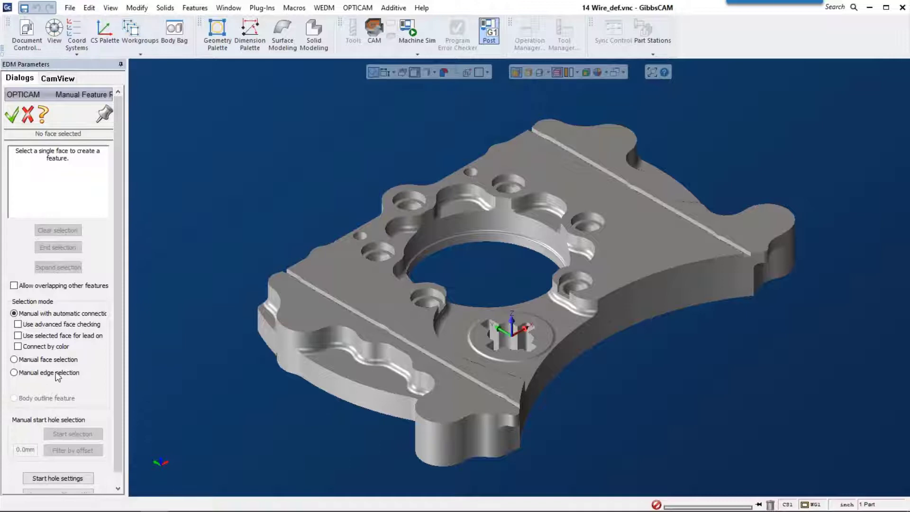
{"action": "left_click", "coordinate": [15, 373]}
{"action": "left_click", "coordinate": [59, 361]}
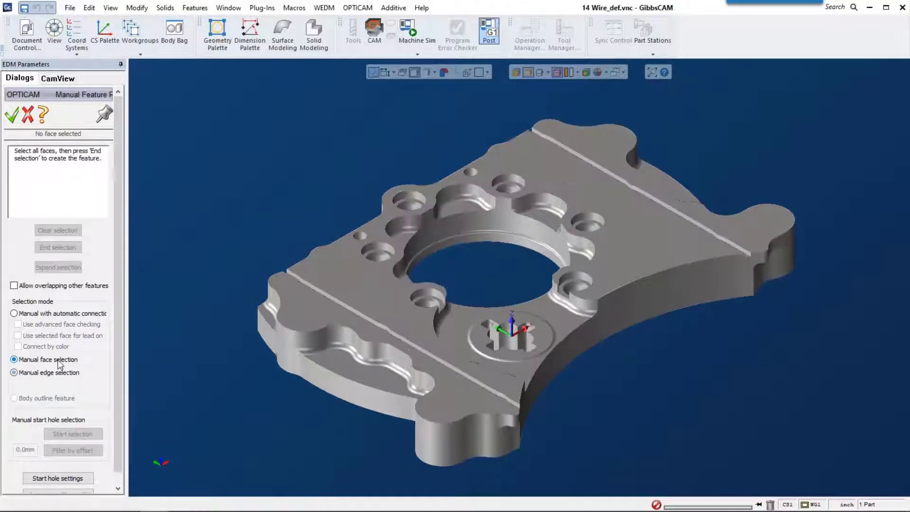
- Leave manual recognition and start automatic feature recognition on Operation 1, choosing the feature type option
{"action": "left_click", "coordinate": [27, 116]}
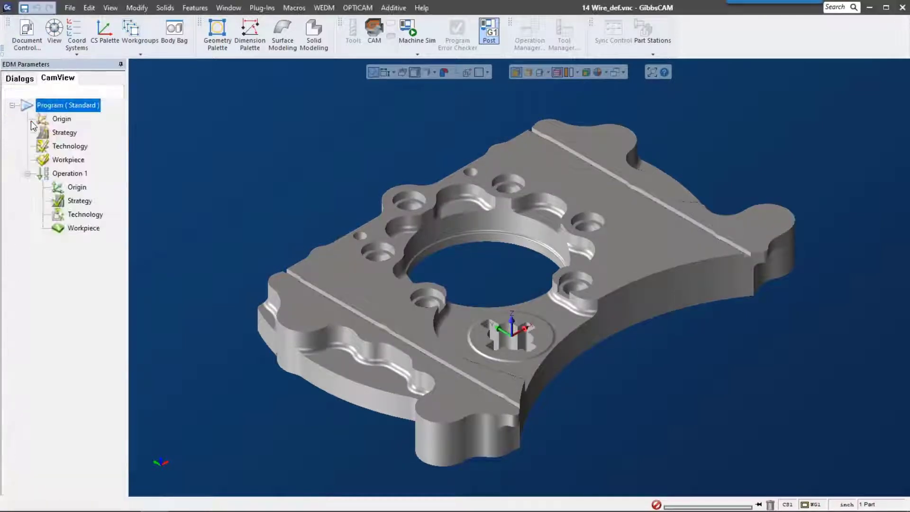
{"action": "right_click", "coordinate": [51, 172]}
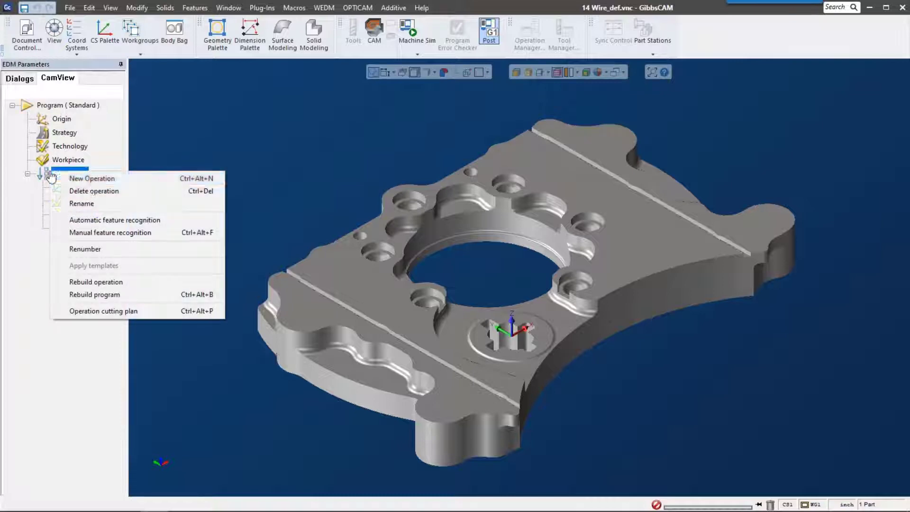
{"action": "left_click", "coordinate": [143, 222]}
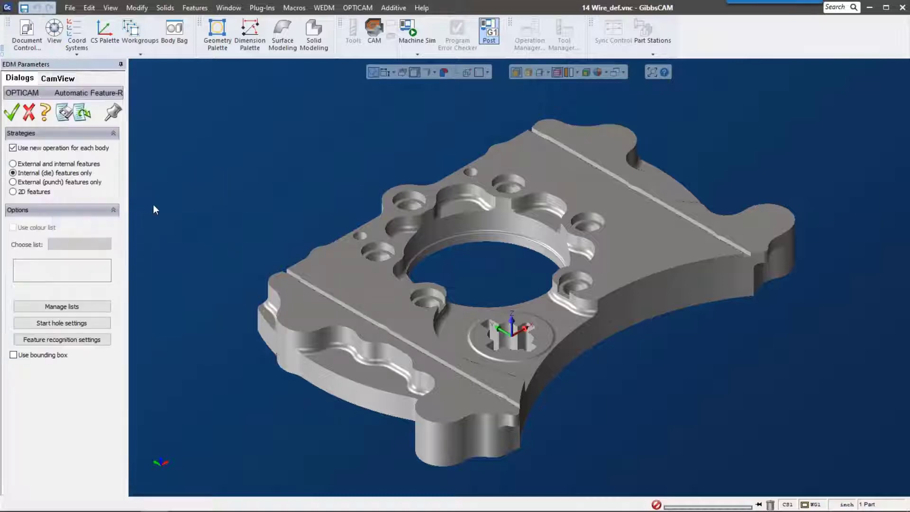
{"action": "left_click", "coordinate": [33, 166]}
- Run recognition, then inspect Repeated group 2, Extruded 14, Cylinder 17 and Extruded 18 in turn
{"action": "left_click", "coordinate": [11, 113]}
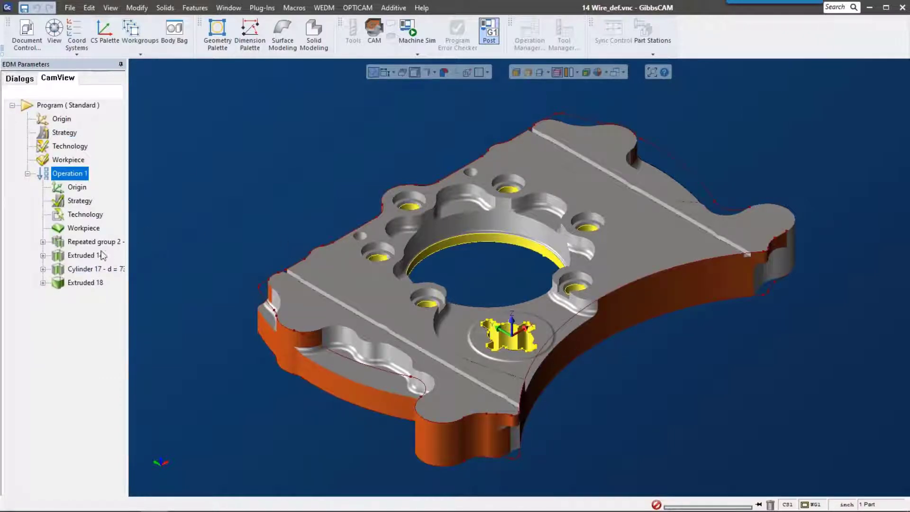
{"action": "left_click", "coordinate": [88, 241]}
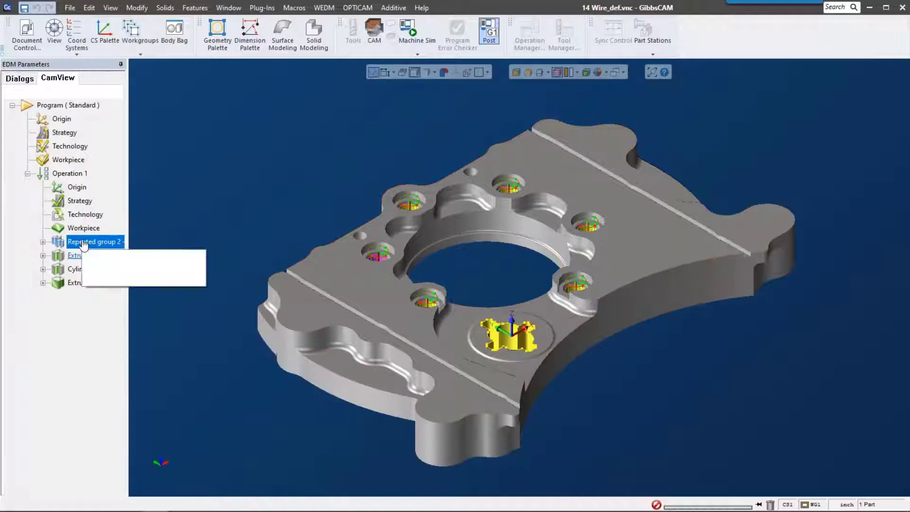
{"action": "left_click", "coordinate": [83, 256]}
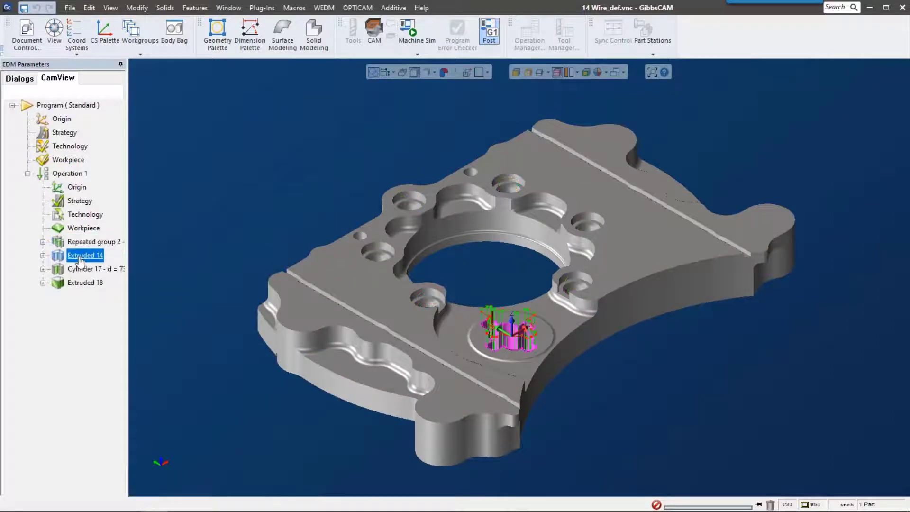
{"action": "left_click", "coordinate": [87, 269]}
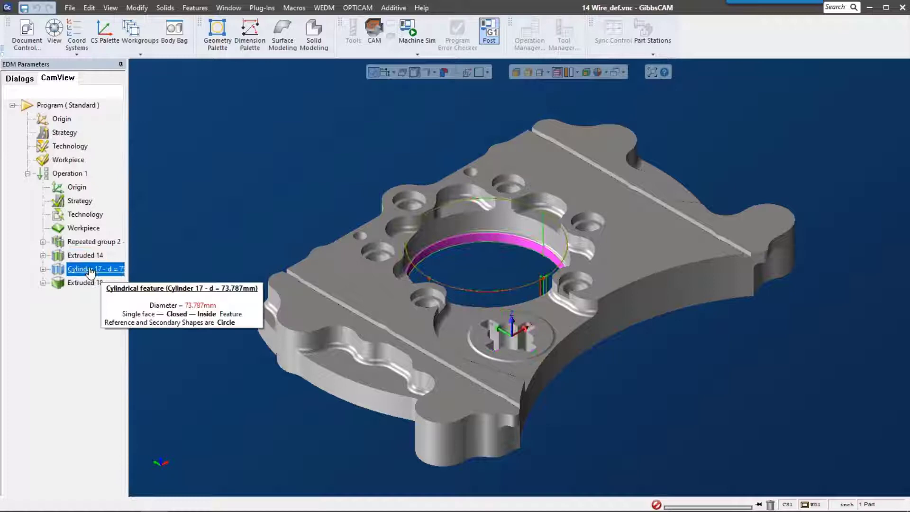
{"action": "left_click", "coordinate": [81, 284]}
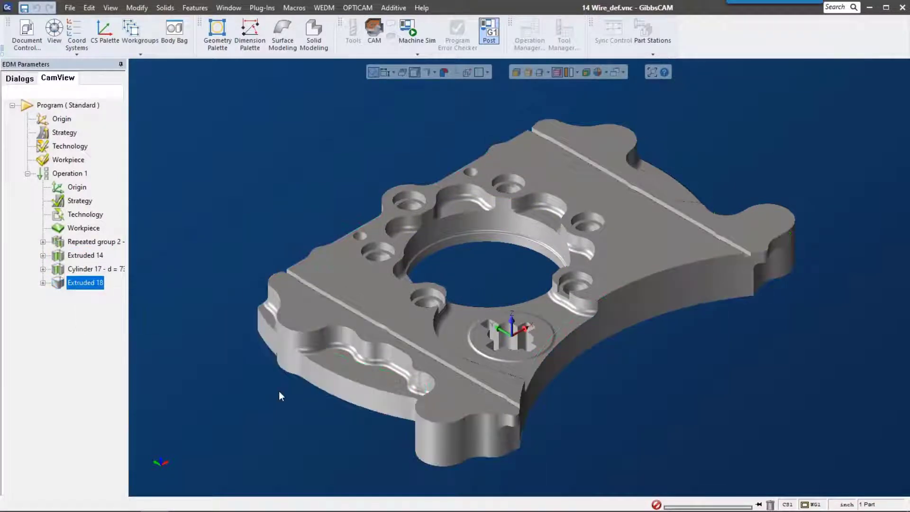
{"action": "left_click", "coordinate": [86, 255]}
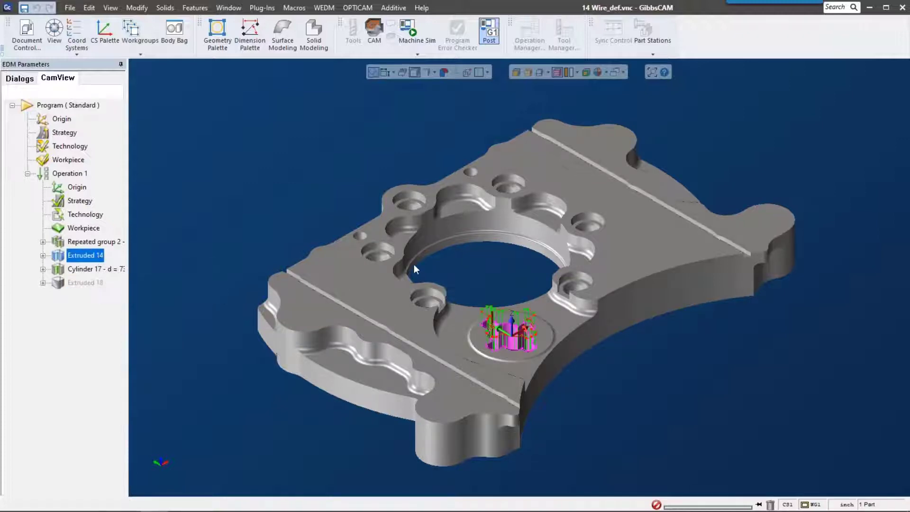
- Disable the Repeated group 2 holes, then select Extruded 14 and the operation's Origin
{"action": "scroll", "coordinate": [514, 372], "scroll_direction": "up", "scroll_amount": 5}
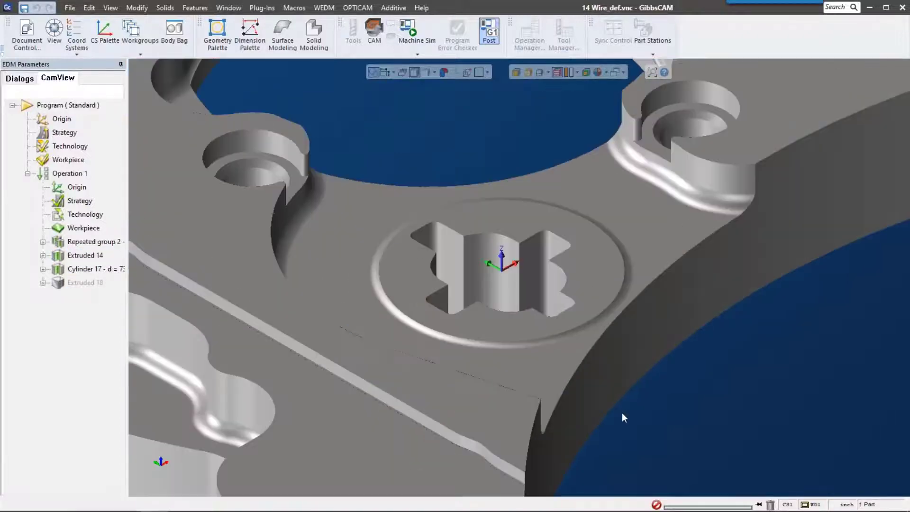
{"action": "right_click", "coordinate": [85, 242]}
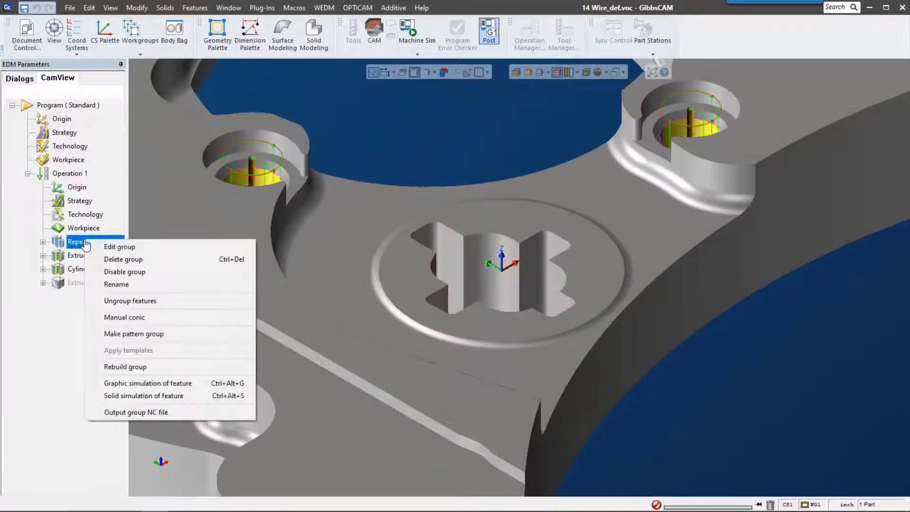
{"action": "left_click", "coordinate": [133, 273]}
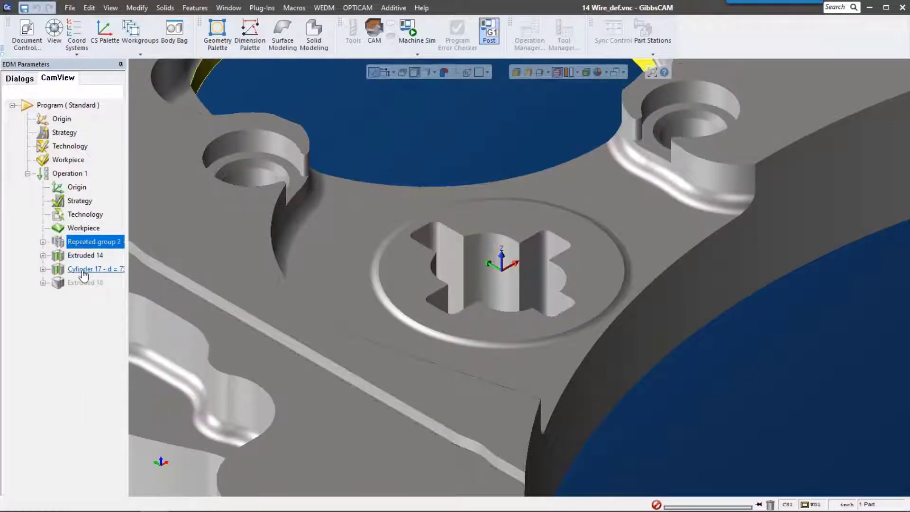
{"action": "left_click", "coordinate": [87, 256]}
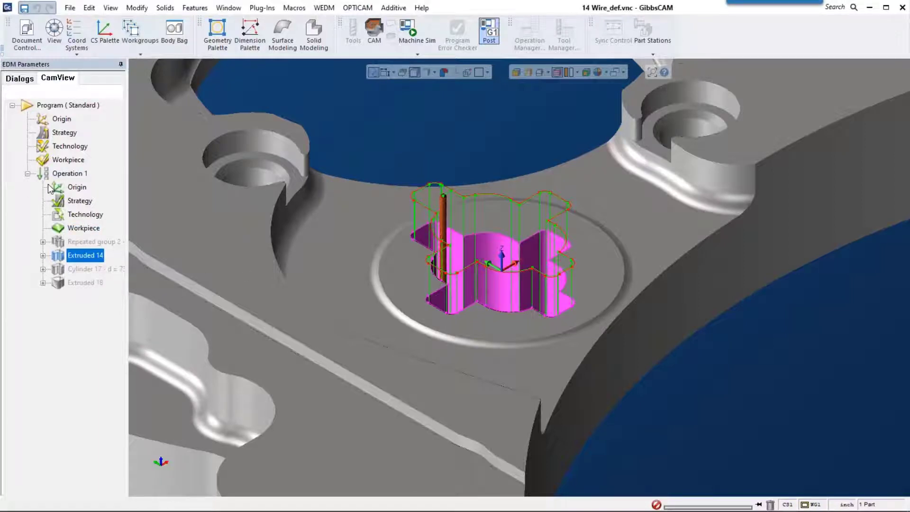
{"action": "left_click", "coordinate": [78, 190]}
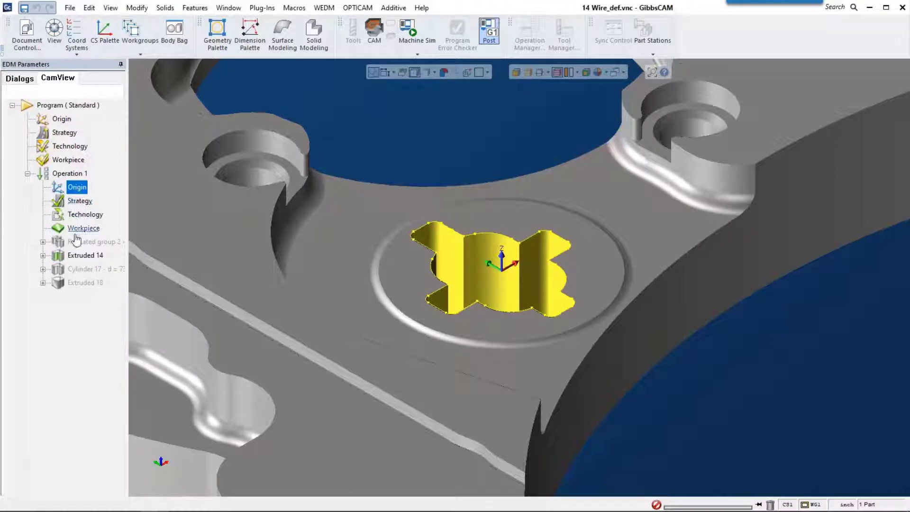
- Toggle 'Use program origin' off and back on in Operation 1's origin settings and accept
{"action": "double_click", "coordinate": [78, 190]}
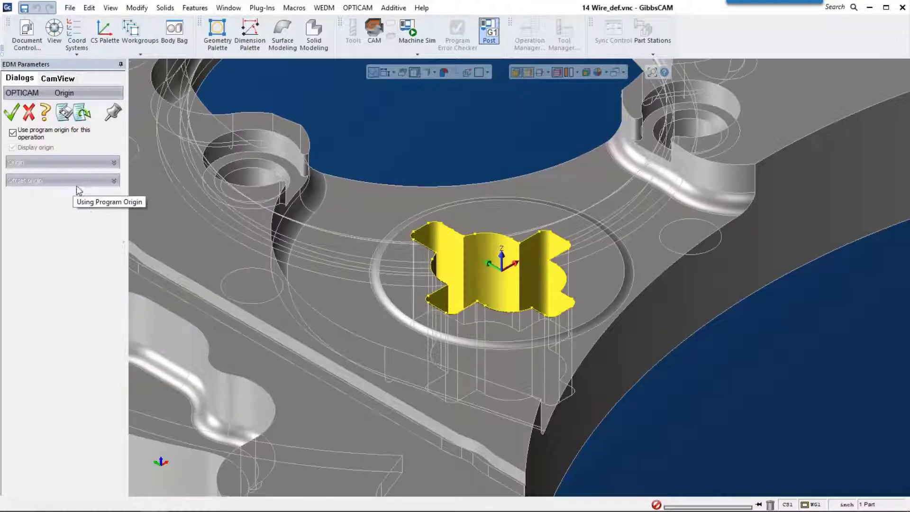
{"action": "left_click", "coordinate": [13, 133]}
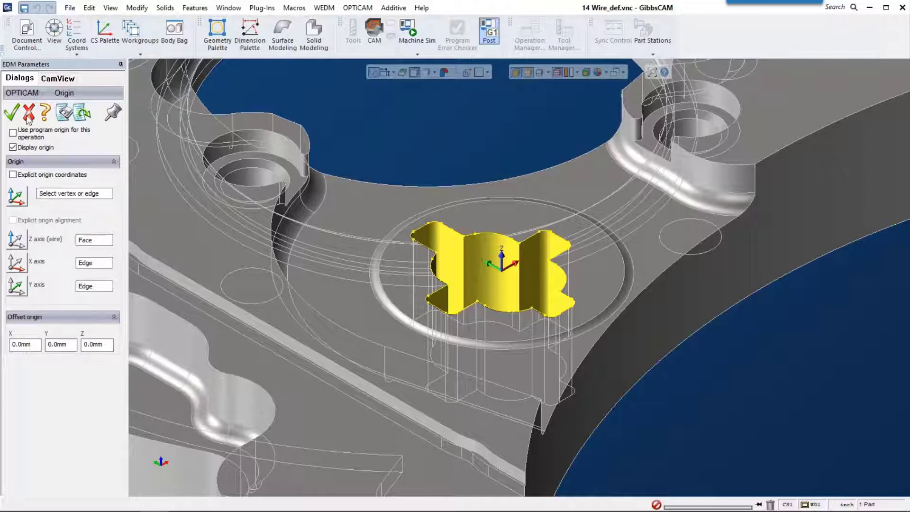
{"action": "left_click", "coordinate": [14, 133]}
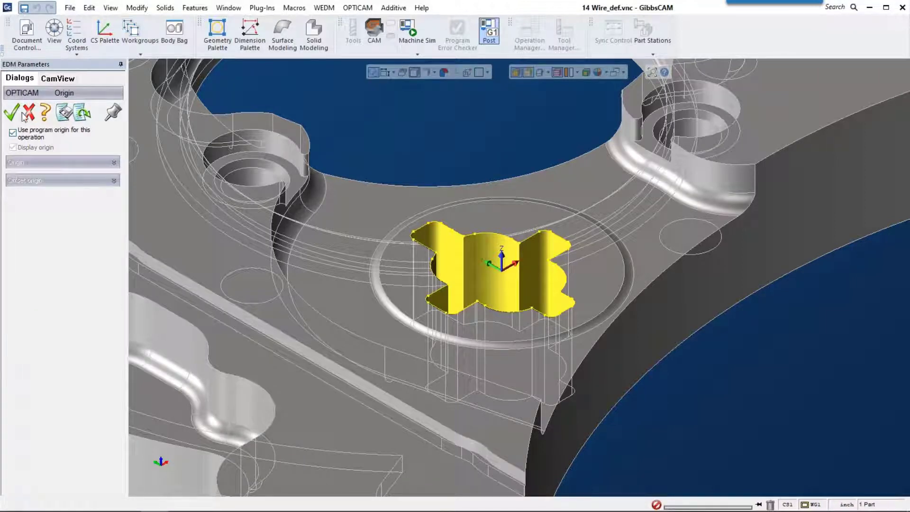
{"action": "left_click", "coordinate": [57, 79]}
{"action": "left_click", "coordinate": [80, 201]}
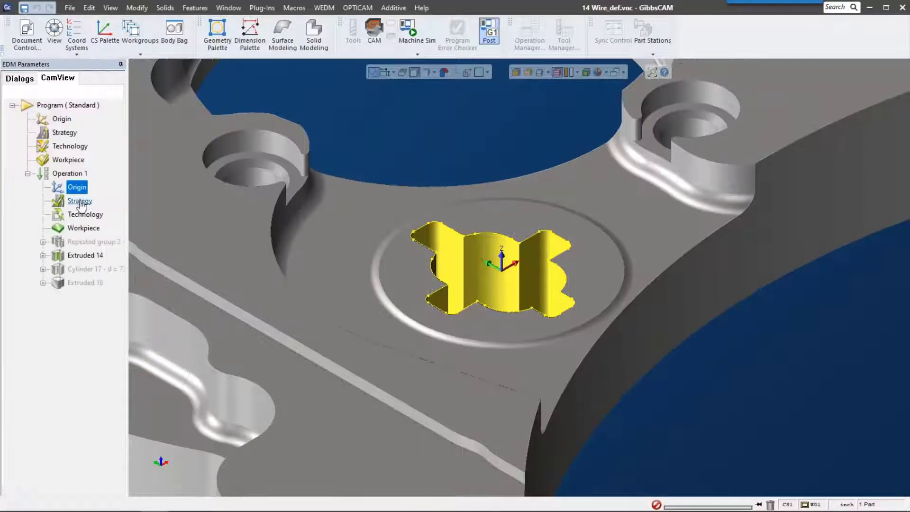
- Scroll through Operation 1's Strategy panel options, then return to the operation tree
{"action": "double_click", "coordinate": [80, 201]}
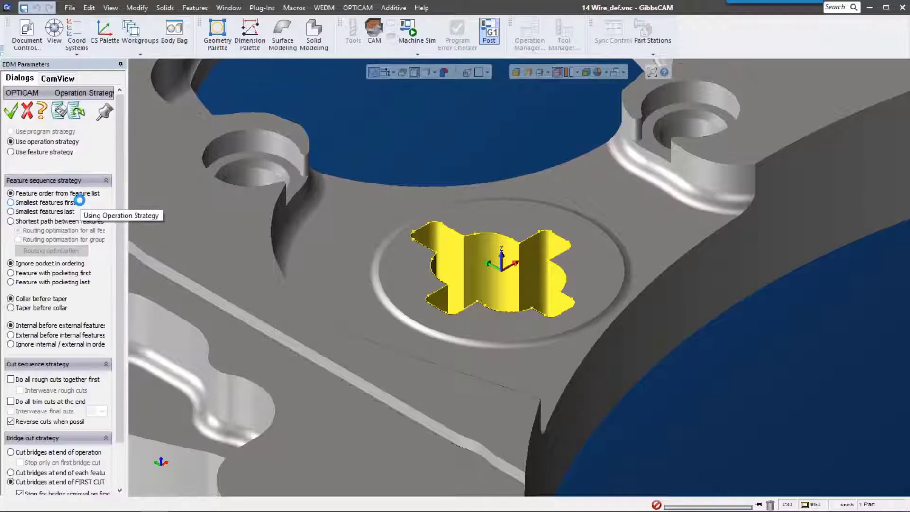
{"action": "scroll", "coordinate": [52, 375], "scroll_direction": "down", "scroll_amount": 1}
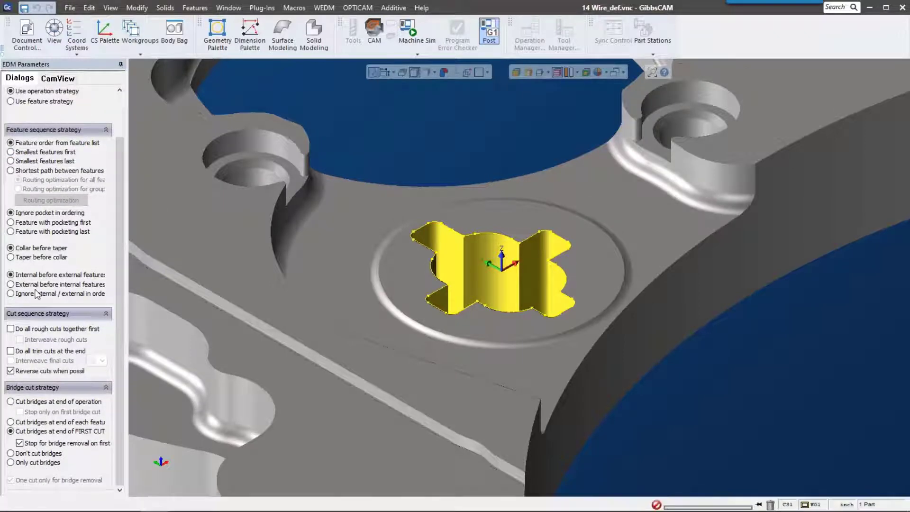
{"action": "scroll", "coordinate": [37, 294], "scroll_direction": "up", "scroll_amount": 1}
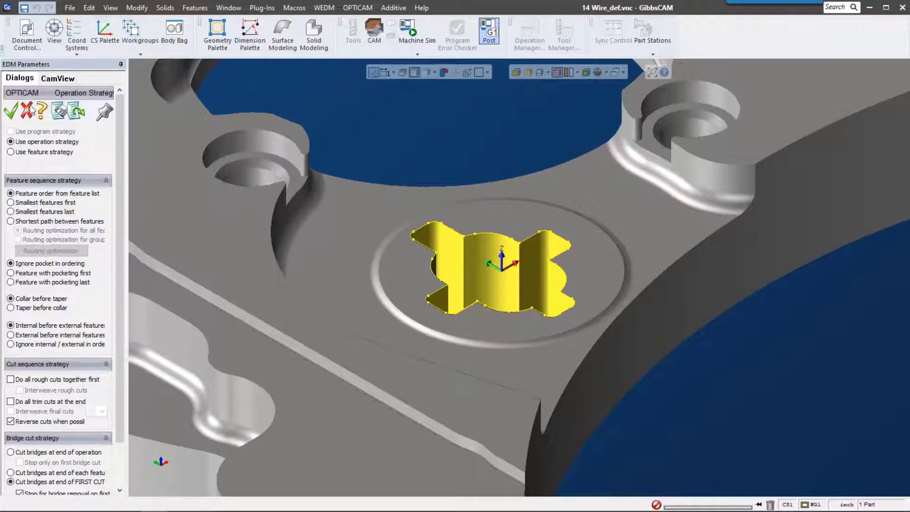
{"action": "left_click", "coordinate": [58, 79]}
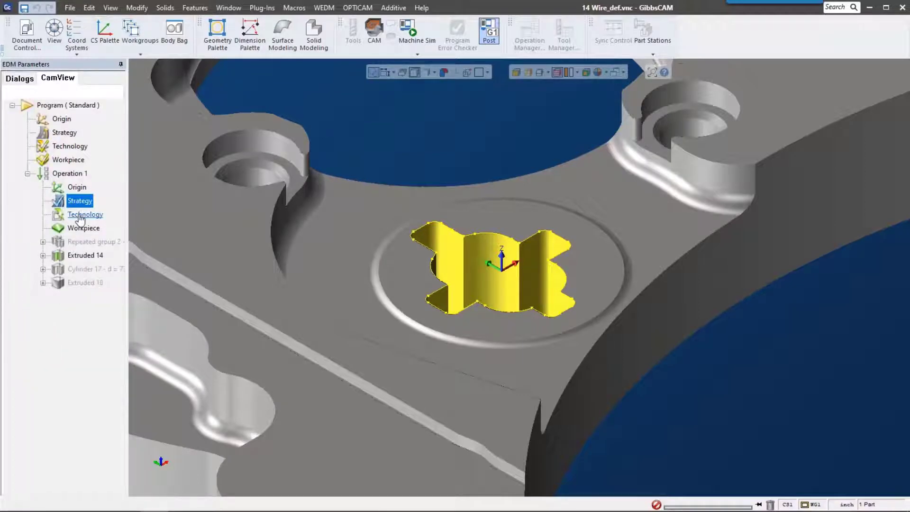
- Set operation-specific technology to 1/2 Hard Brass wire with a 25.8064mm part height
{"action": "left_click", "coordinate": [80, 216]}
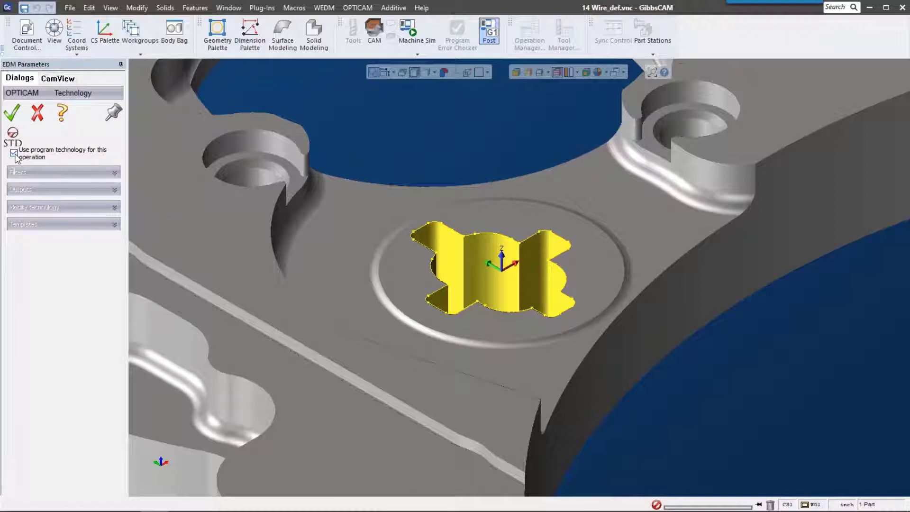
{"action": "left_click", "coordinate": [14, 154]}
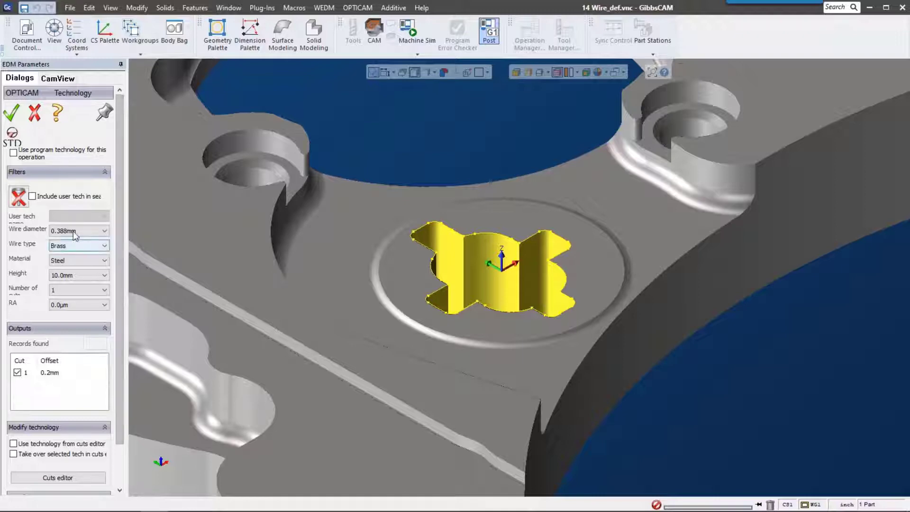
{"action": "left_click_drag", "start_coordinate": [127, 181], "coordinate": [180, 192]}
{"action": "left_click", "coordinate": [138, 244]}
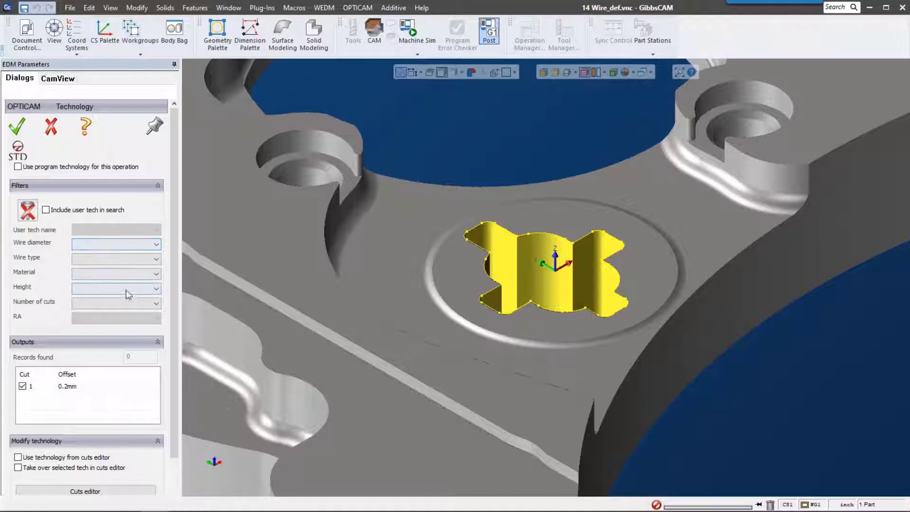
{"action": "left_click", "coordinate": [142, 259]}
{"action": "left_click", "coordinate": [123, 282]}
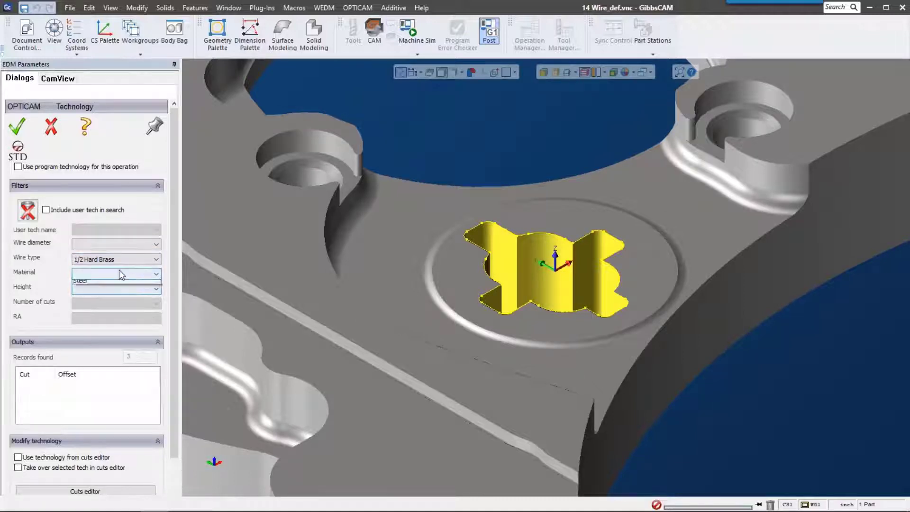
{"action": "left_click", "coordinate": [116, 288]}
{"action": "left_click", "coordinate": [110, 292]}
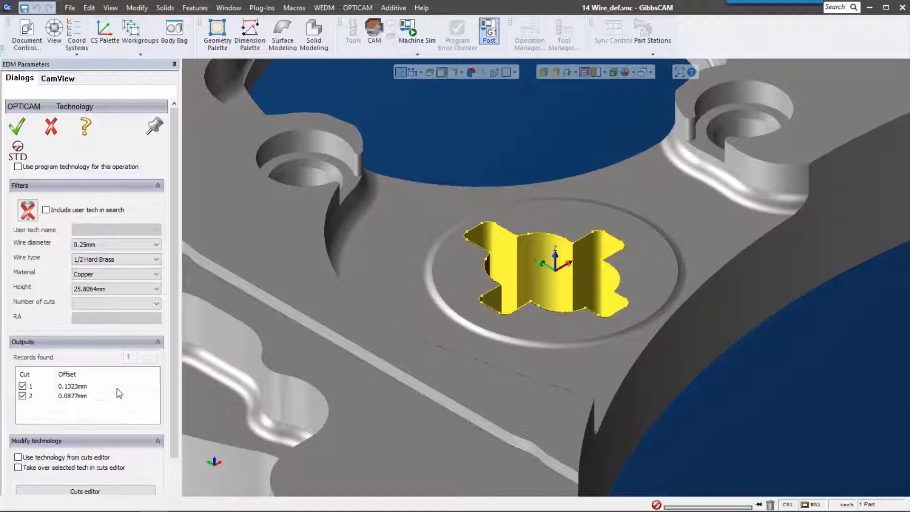
- Accept the technology, then set the workpiece to the specific solid 'stock' instead of the program workpiece
{"action": "left_click", "coordinate": [17, 126]}
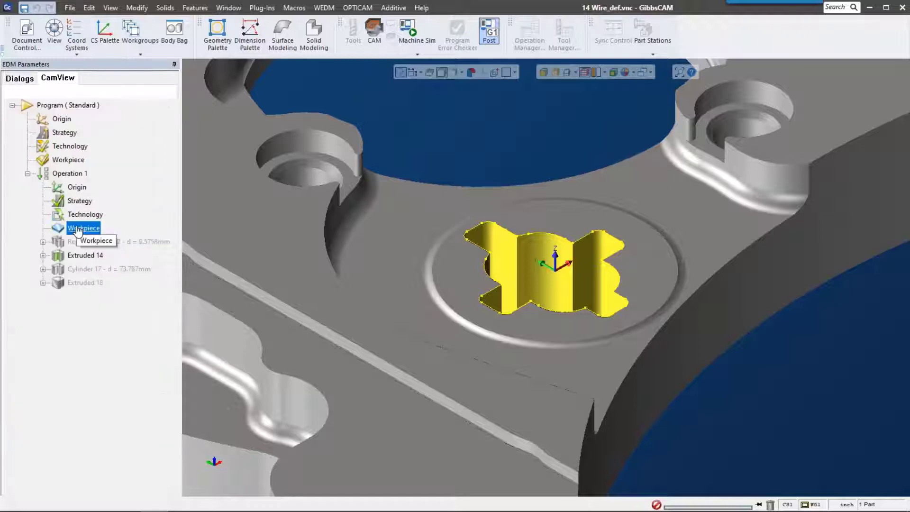
{"action": "double_click", "coordinate": [79, 230]}
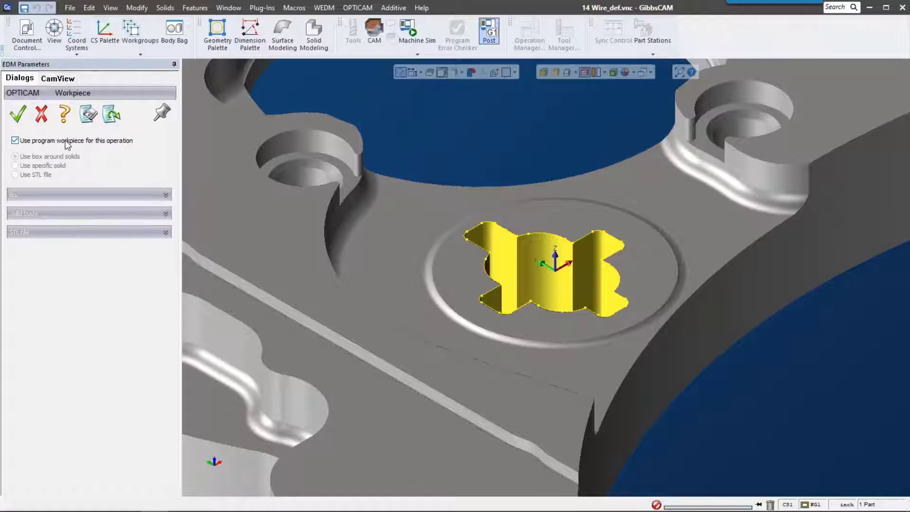
{"action": "left_click", "coordinate": [66, 141]}
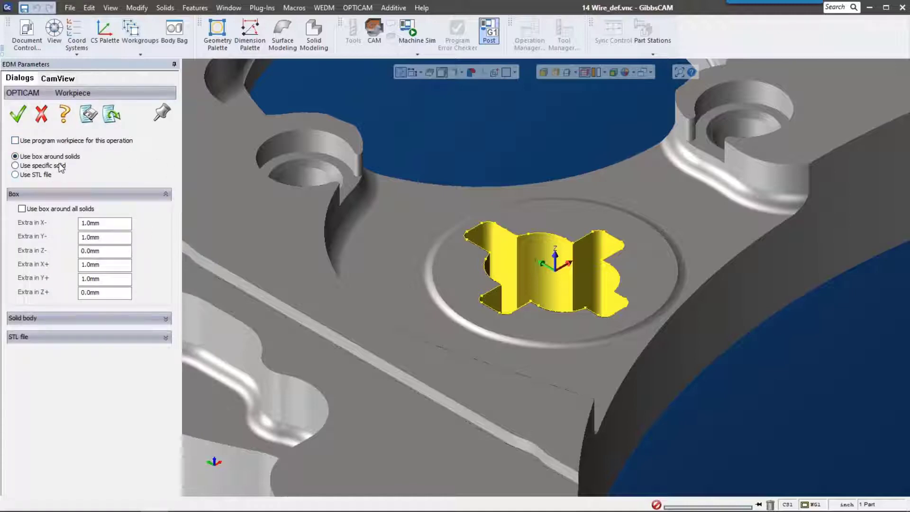
{"action": "left_click", "coordinate": [15, 166]}
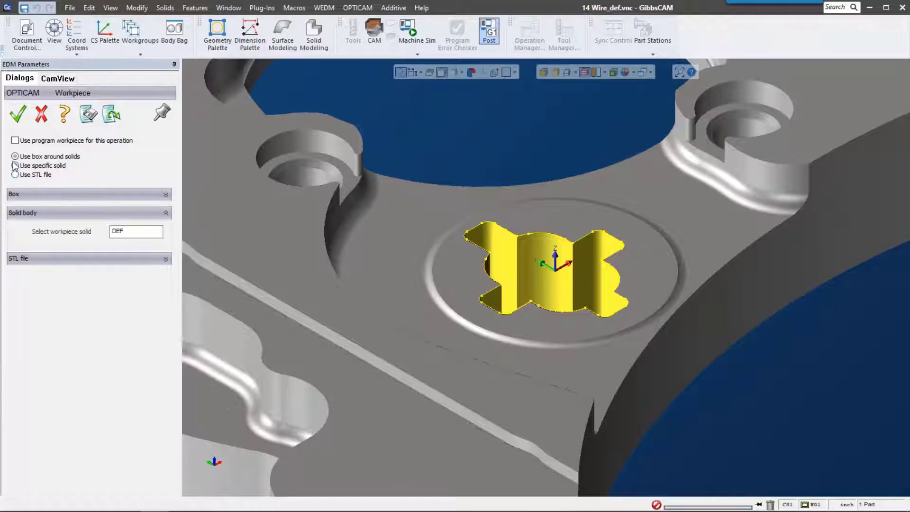
{"action": "double_click", "coordinate": [153, 230]}
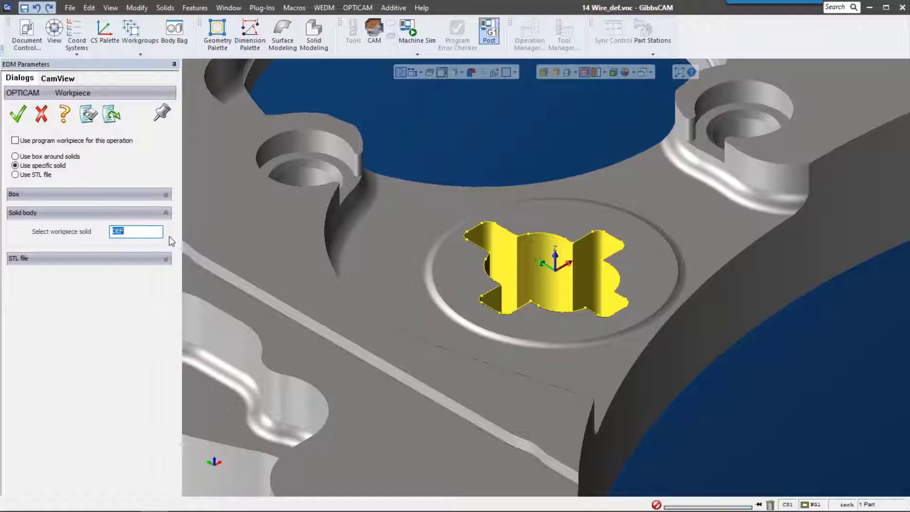
{"action": "type", "text": "stock"}
{"action": "left_click", "coordinate": [58, 78]}
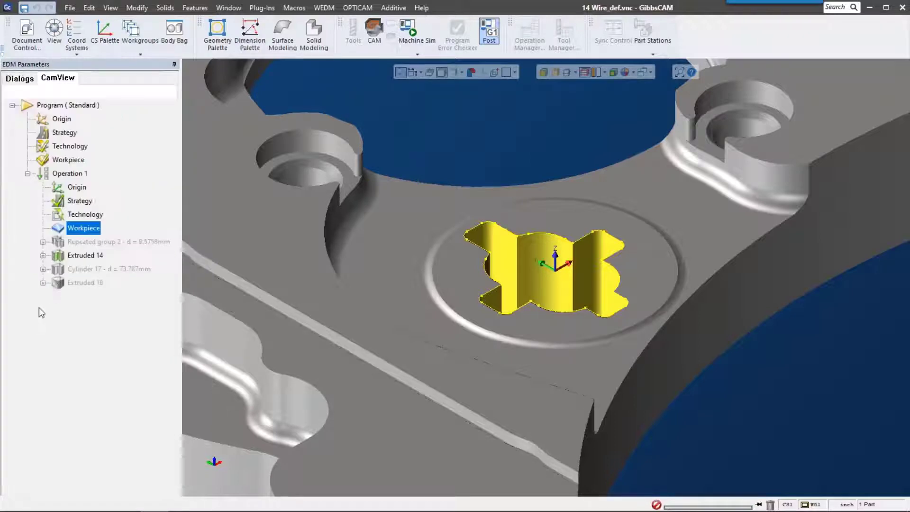
- Expand Extruded 14 and keep its feature strategy on the operation strategy
{"action": "left_click", "coordinate": [71, 257]}
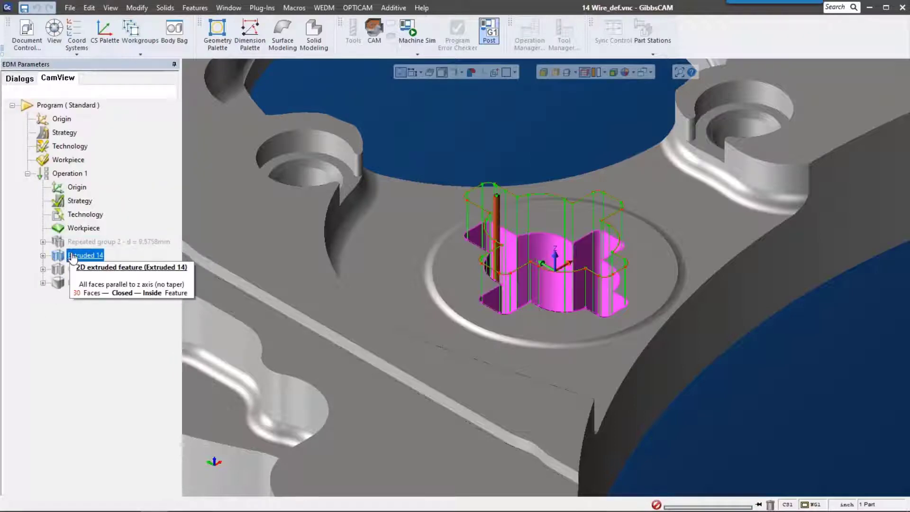
{"action": "left_click", "coordinate": [43, 255]}
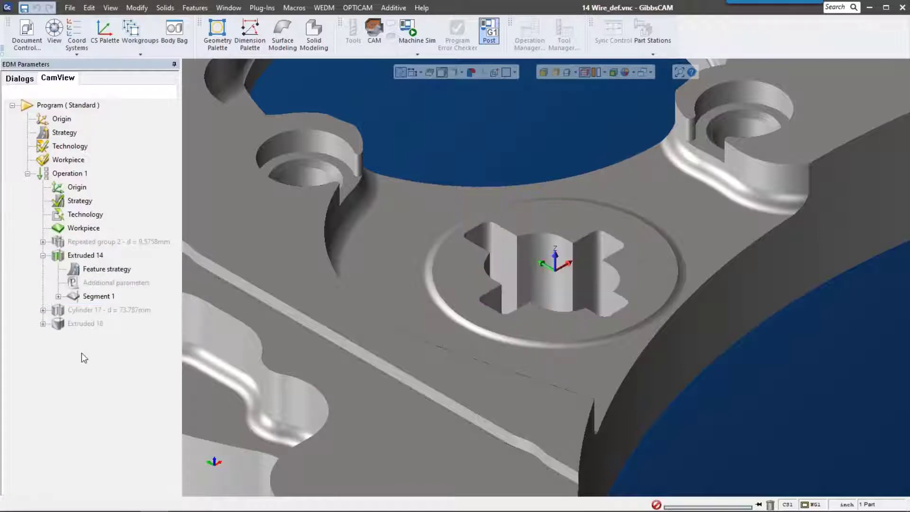
{"action": "double_click", "coordinate": [109, 269]}
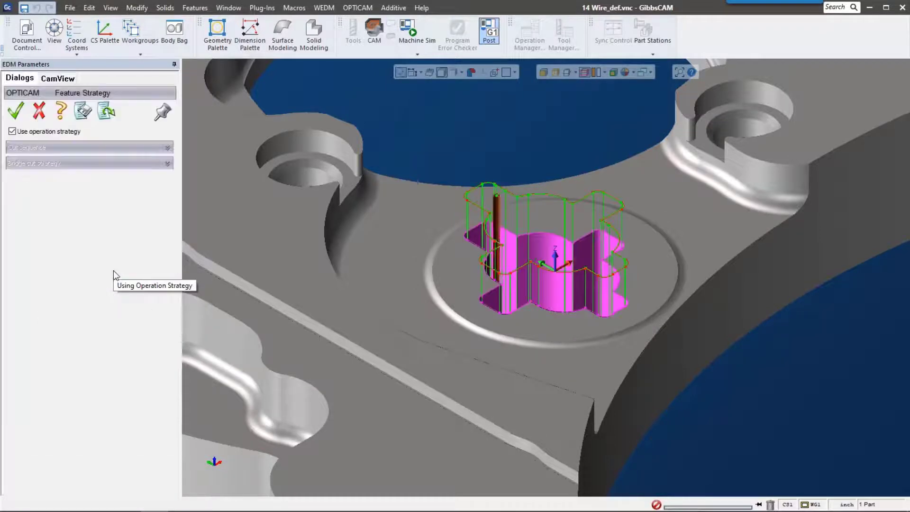
{"action": "left_click", "coordinate": [12, 131]}
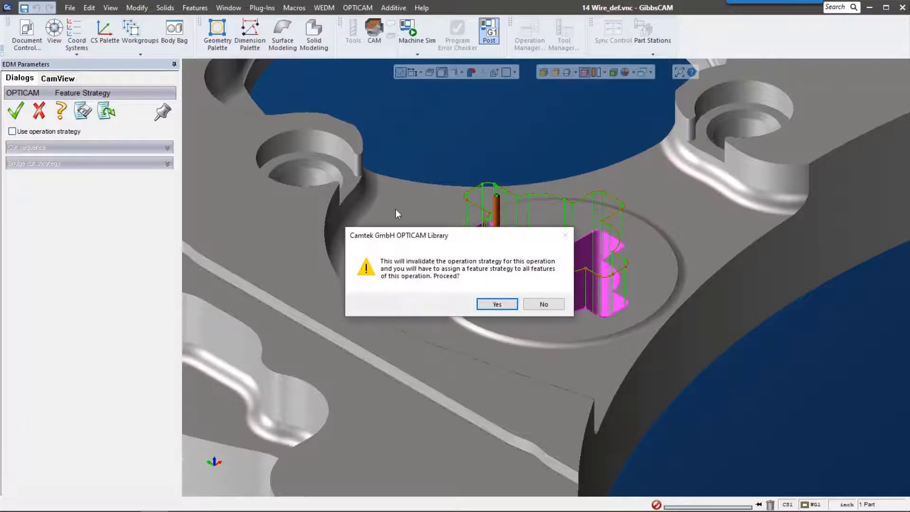
{"action": "left_click", "coordinate": [544, 304]}
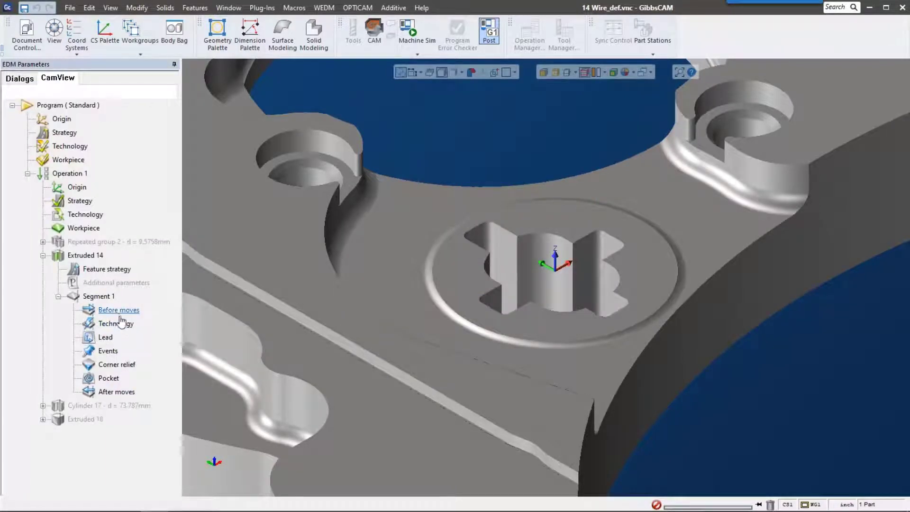
- Inspect Segment 1's before moves, technology and lead settings (1.0mm start hole, 0.5mm distance)
{"action": "left_click", "coordinate": [100, 297]}
{"action": "left_click", "coordinate": [110, 311]}
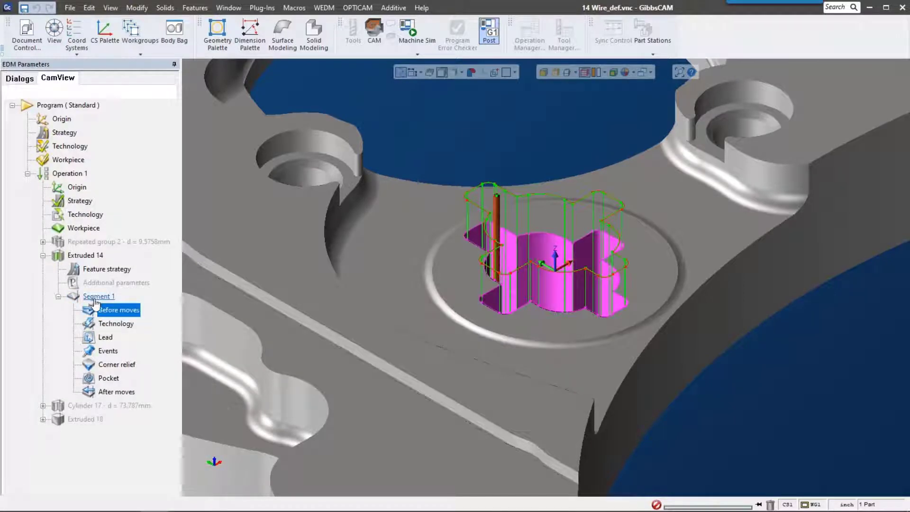
{"action": "left_click", "coordinate": [120, 326]}
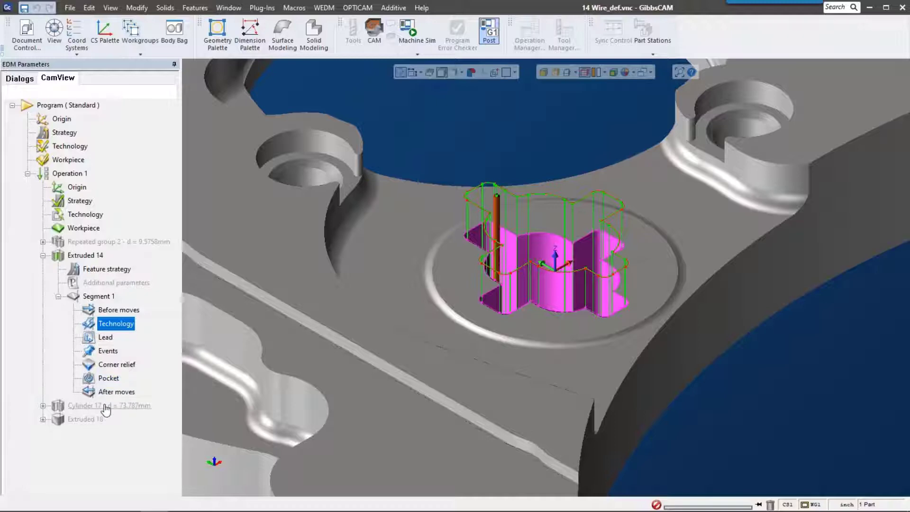
{"action": "left_click", "coordinate": [104, 338]}
{"action": "double_click", "coordinate": [104, 338]}
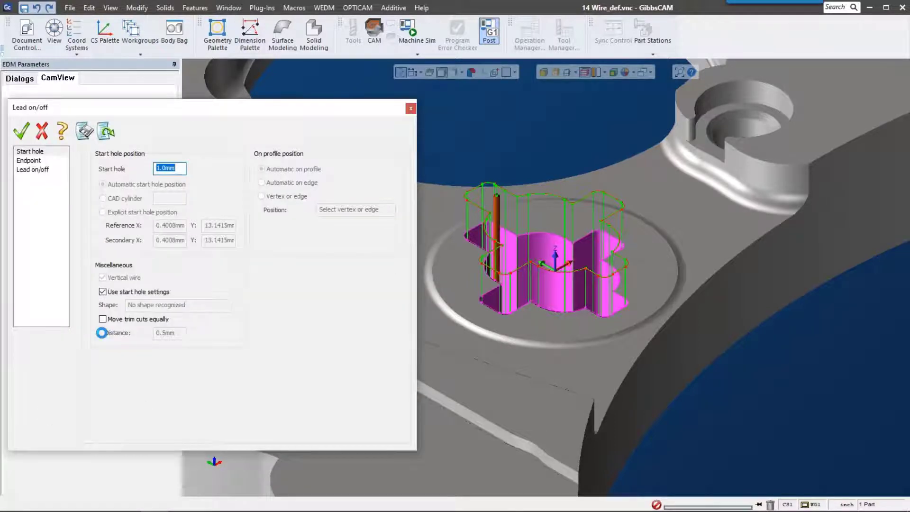
{"action": "left_click", "coordinate": [29, 161]}
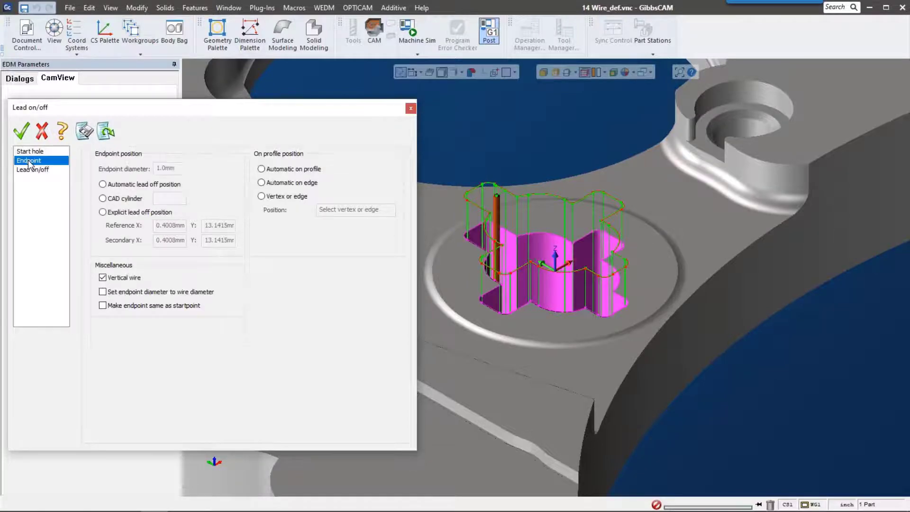
{"action": "left_click", "coordinate": [30, 169]}
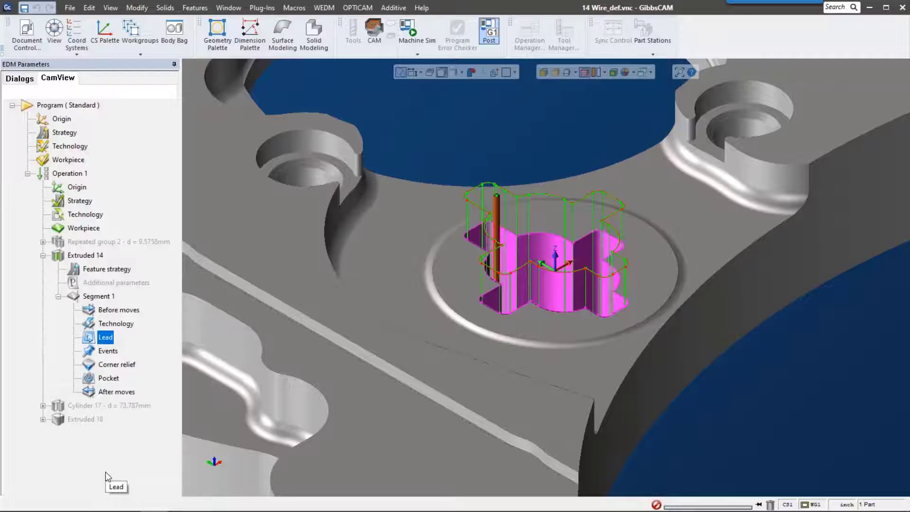
- Collapse Extruded 14 and launch a solid simulation of Operation 1
{"action": "left_click", "coordinate": [43, 256]}
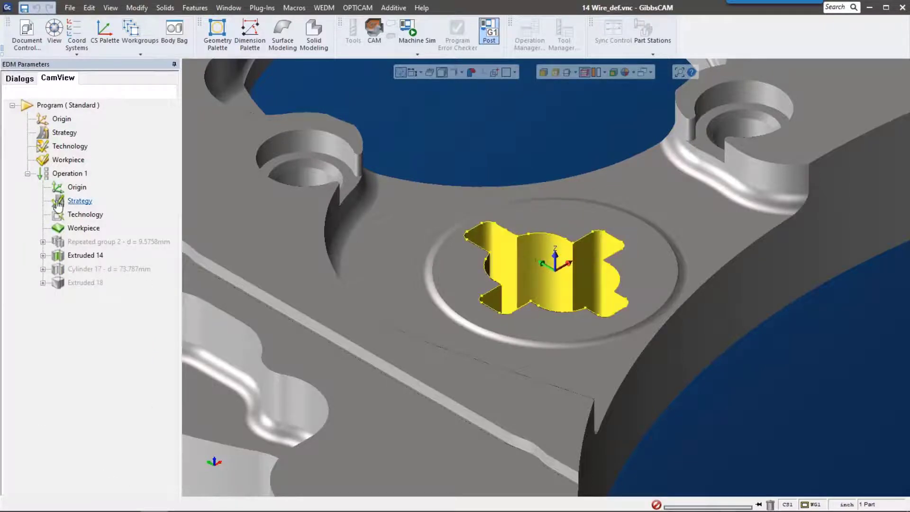
{"action": "right_click", "coordinate": [72, 177]}
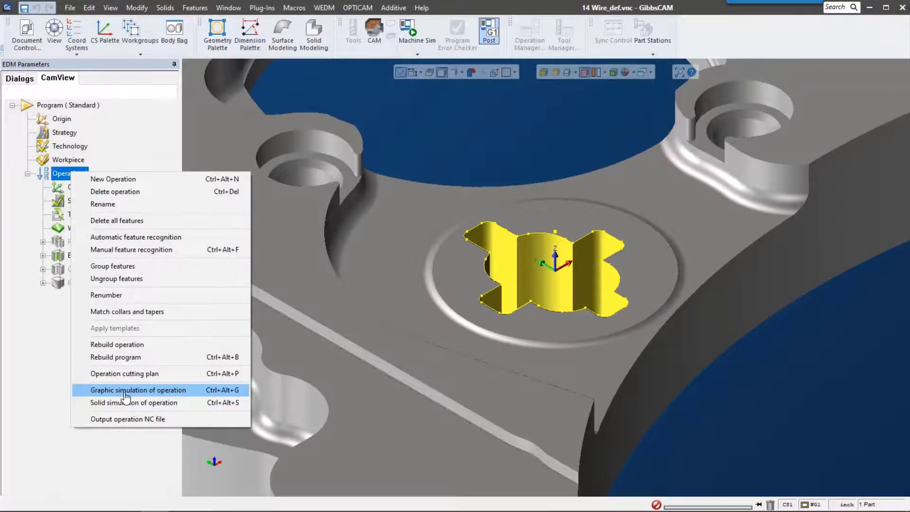
{"action": "left_click", "coordinate": [177, 403]}
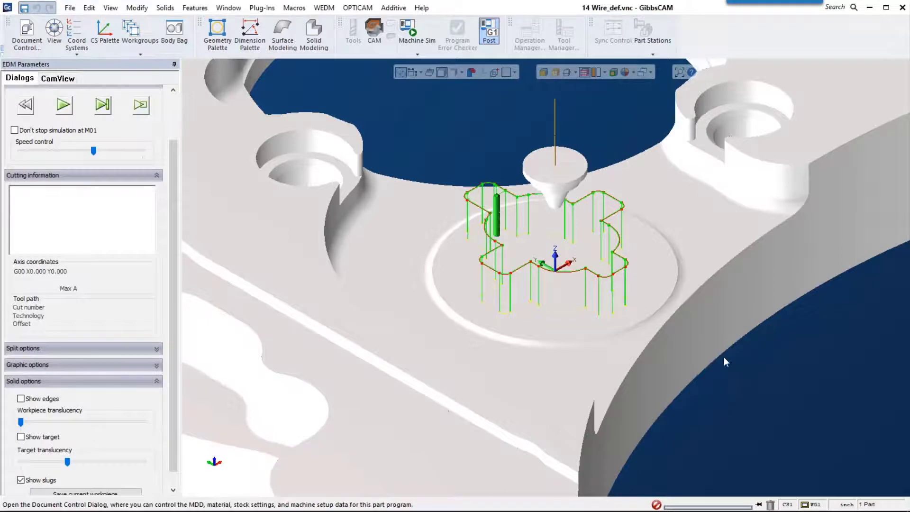
{"action": "middle_click_drag", "start_coordinate": [800, 390], "coordinate": [239, 216]}
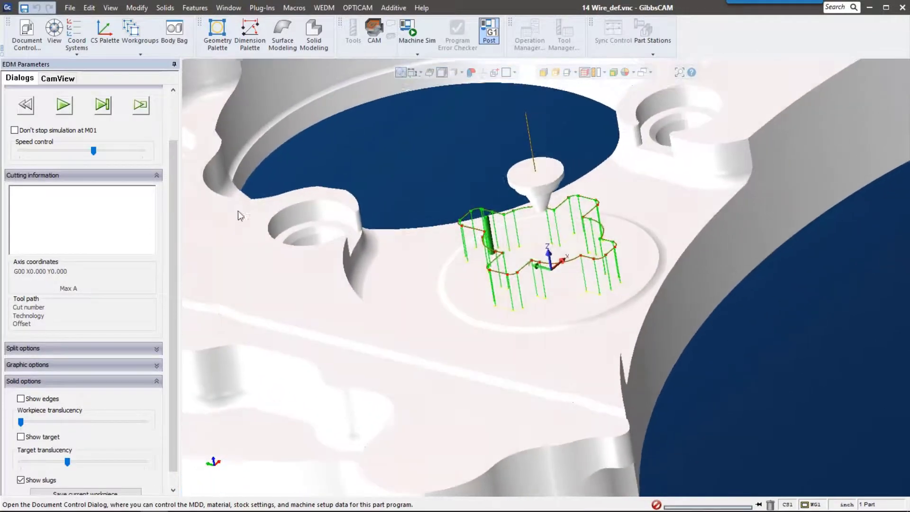
- Play the simulation at reduced speed through the first cut around the X-shaped contour
{"action": "left_click_drag", "start_coordinate": [93, 151], "coordinate": [73, 151]}
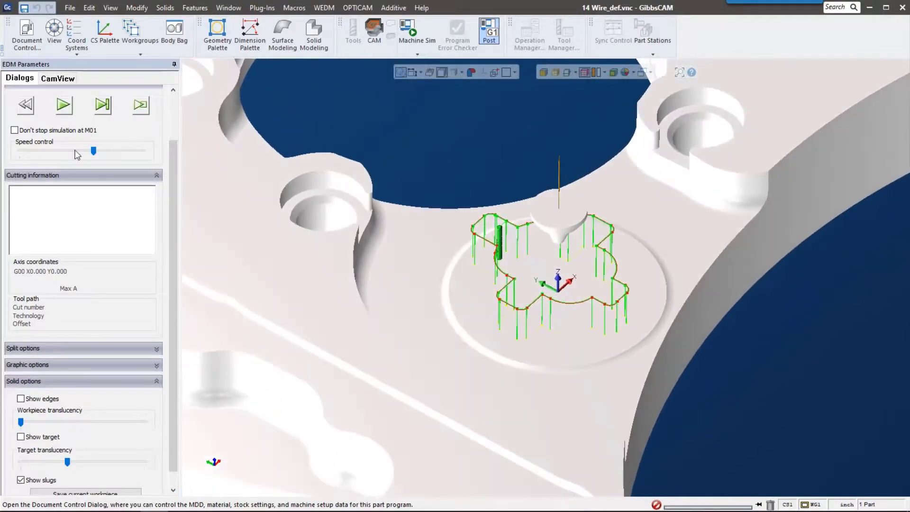
{"action": "left_click", "coordinate": [64, 105]}
{"action": "left_click_drag", "start_coordinate": [73, 151], "coordinate": [20, 150]}
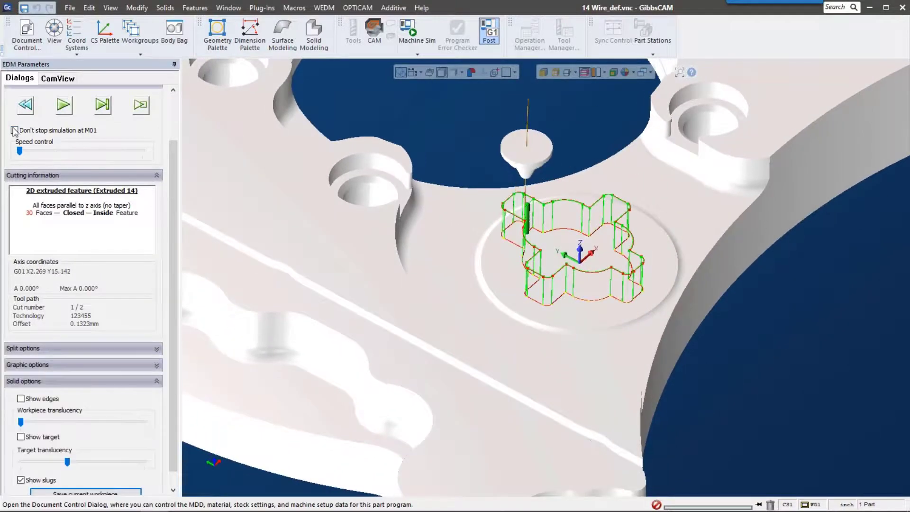
{"action": "left_click", "coordinate": [47, 150]}
{"action": "left_click", "coordinate": [71, 164]}
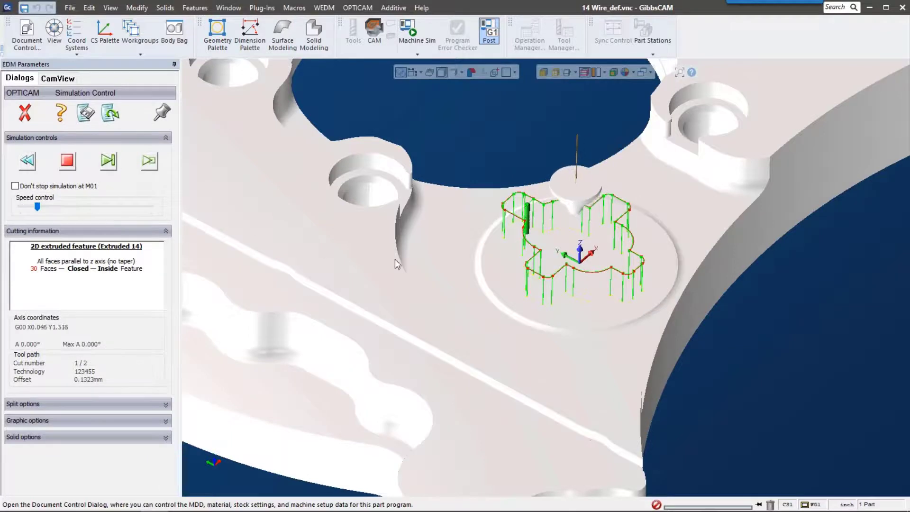
{"action": "middle_click_drag", "start_coordinate": [397, 264], "coordinate": [563, 259]}
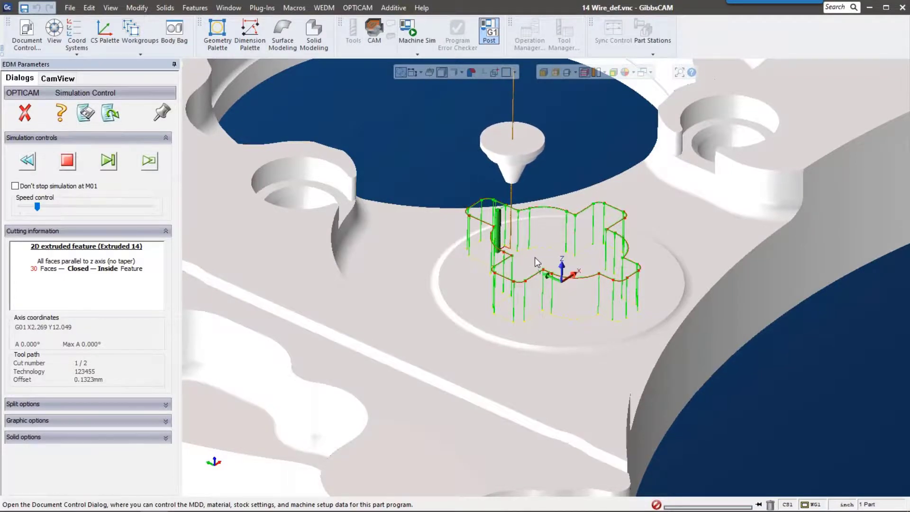
{"action": "middle_click_drag", "start_coordinate": [537, 262], "coordinate": [498, 251]}
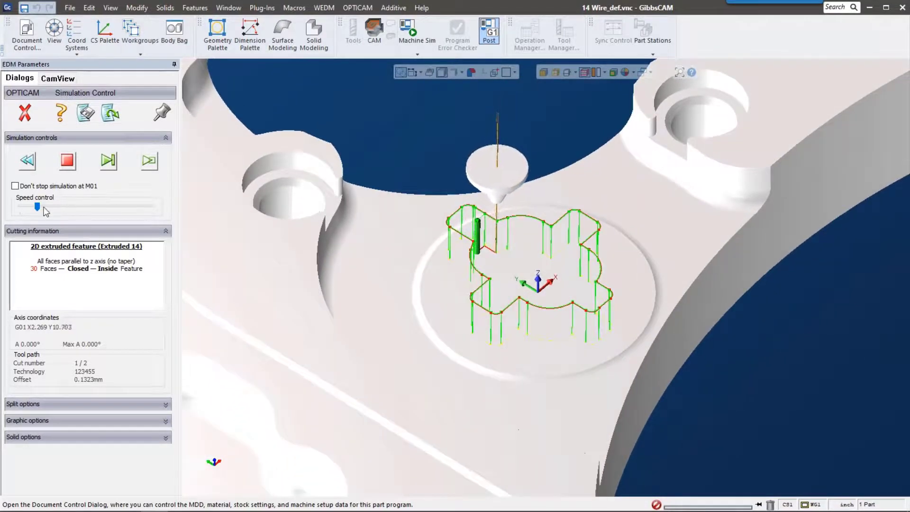
{"action": "left_click_drag", "start_coordinate": [38, 209], "coordinate": [61, 212]}
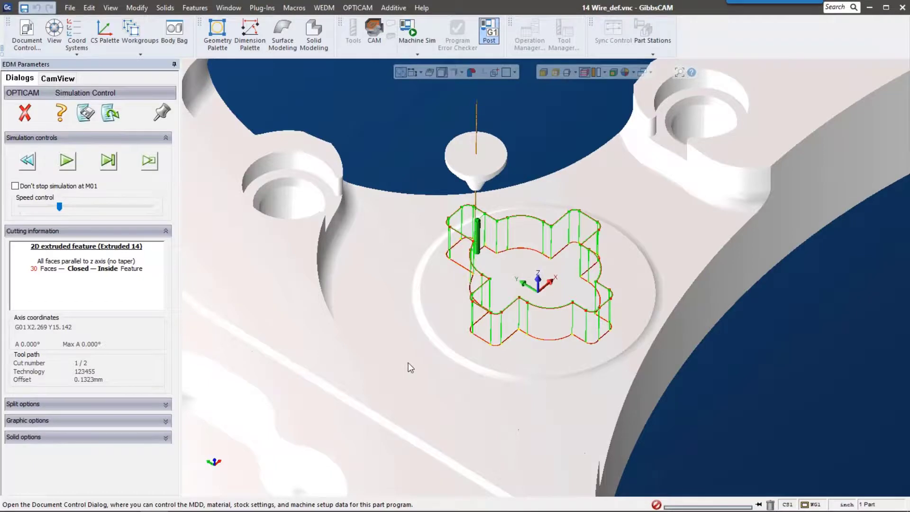
{"action": "middle_click_drag", "start_coordinate": [410, 368], "coordinate": [90, 203]}
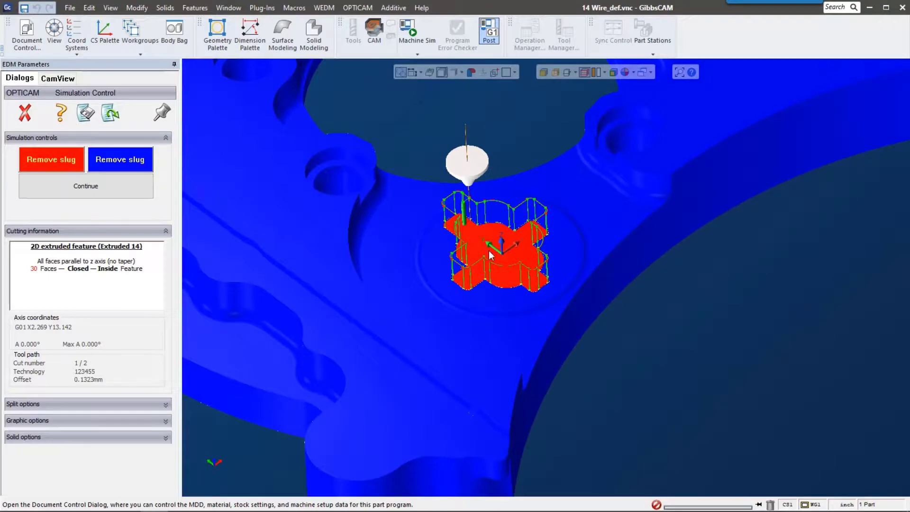
- Remove the X-shaped slug, leaving a cross-shaped opening through the part
{"action": "left_click", "coordinate": [47, 163]}
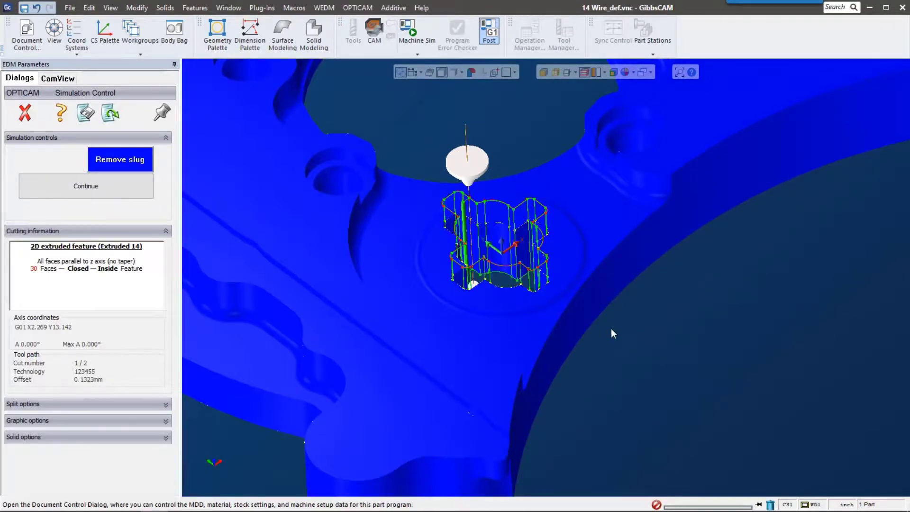